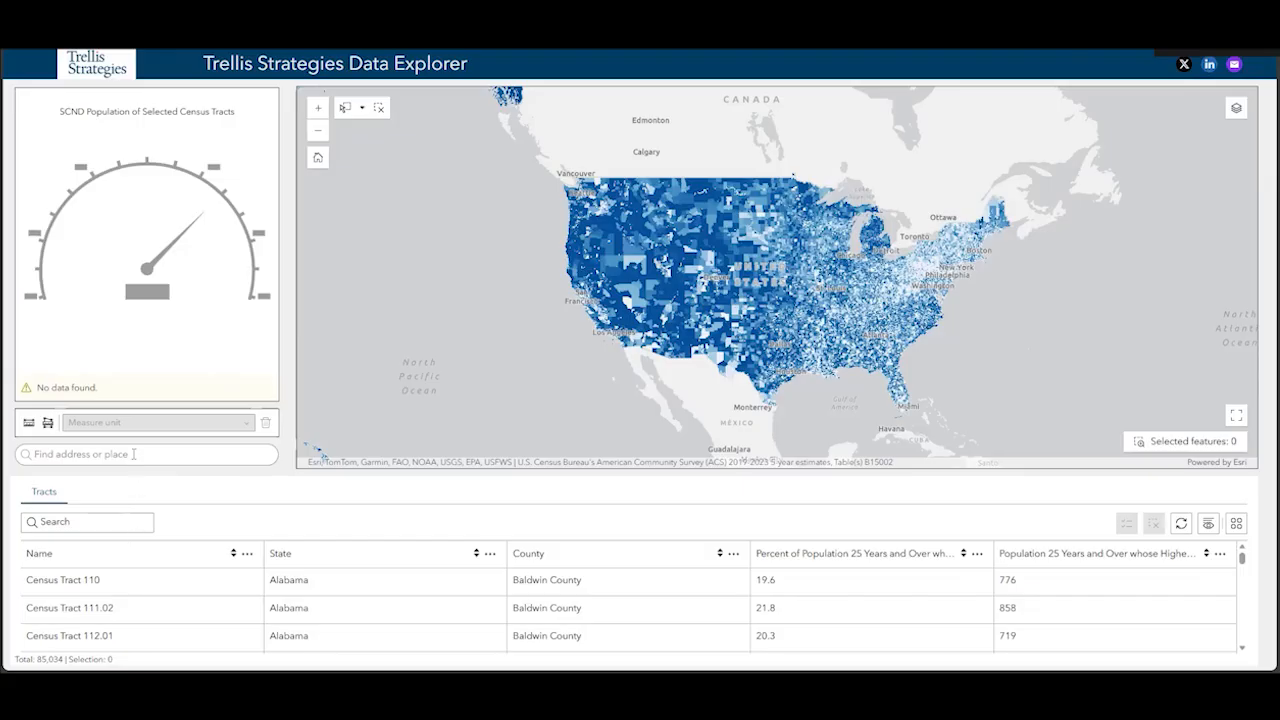
Locate Austin Community College Cypress Creek Campus on the map through the place search
click(133, 454)
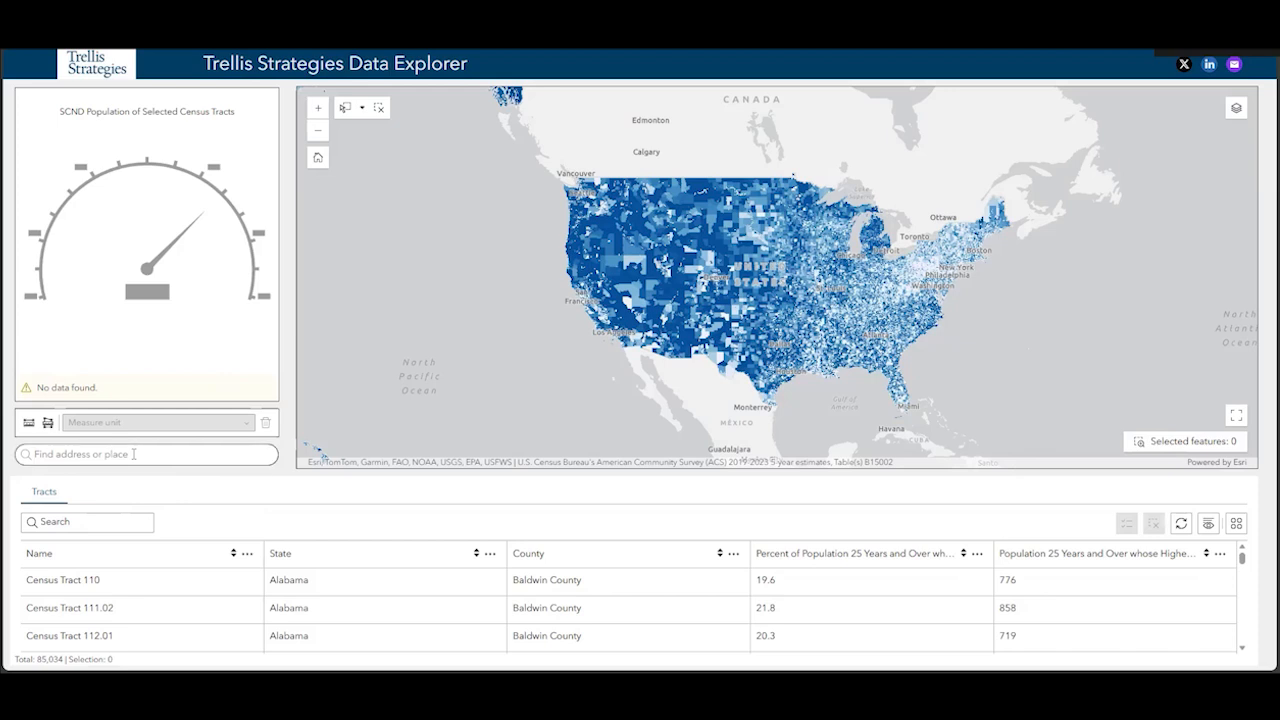
text(austin community col)
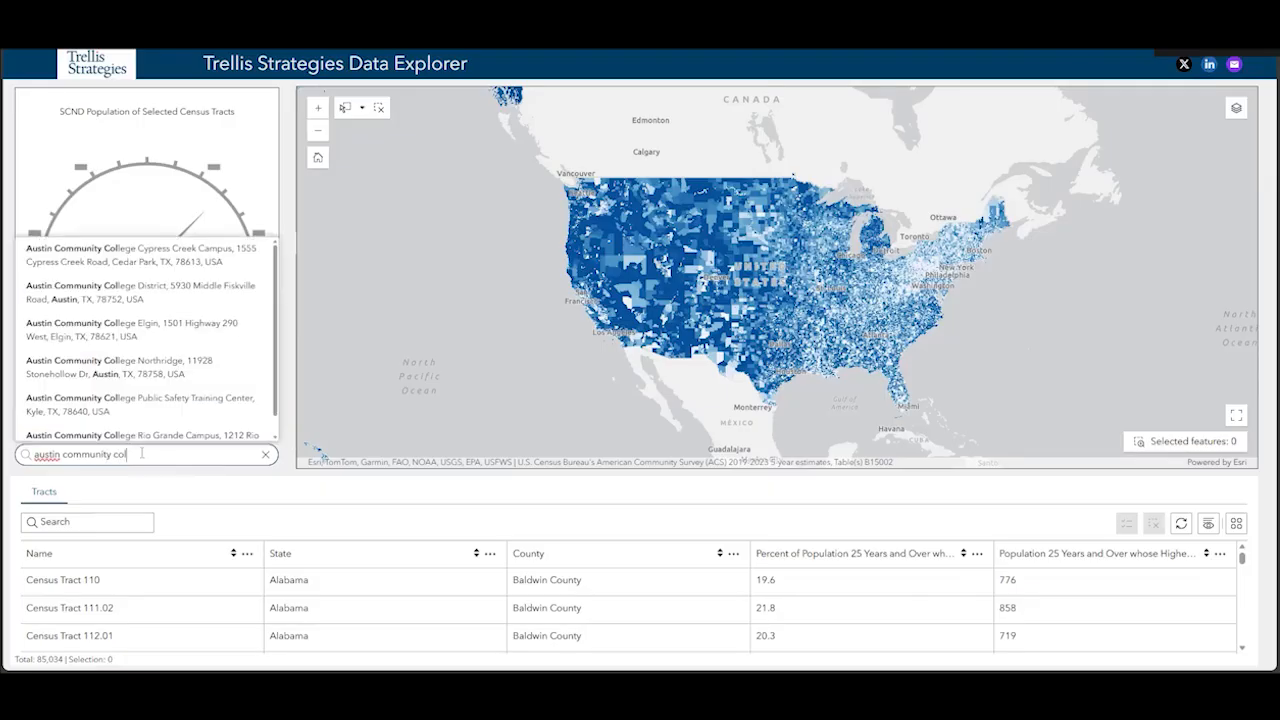
click(197, 258)
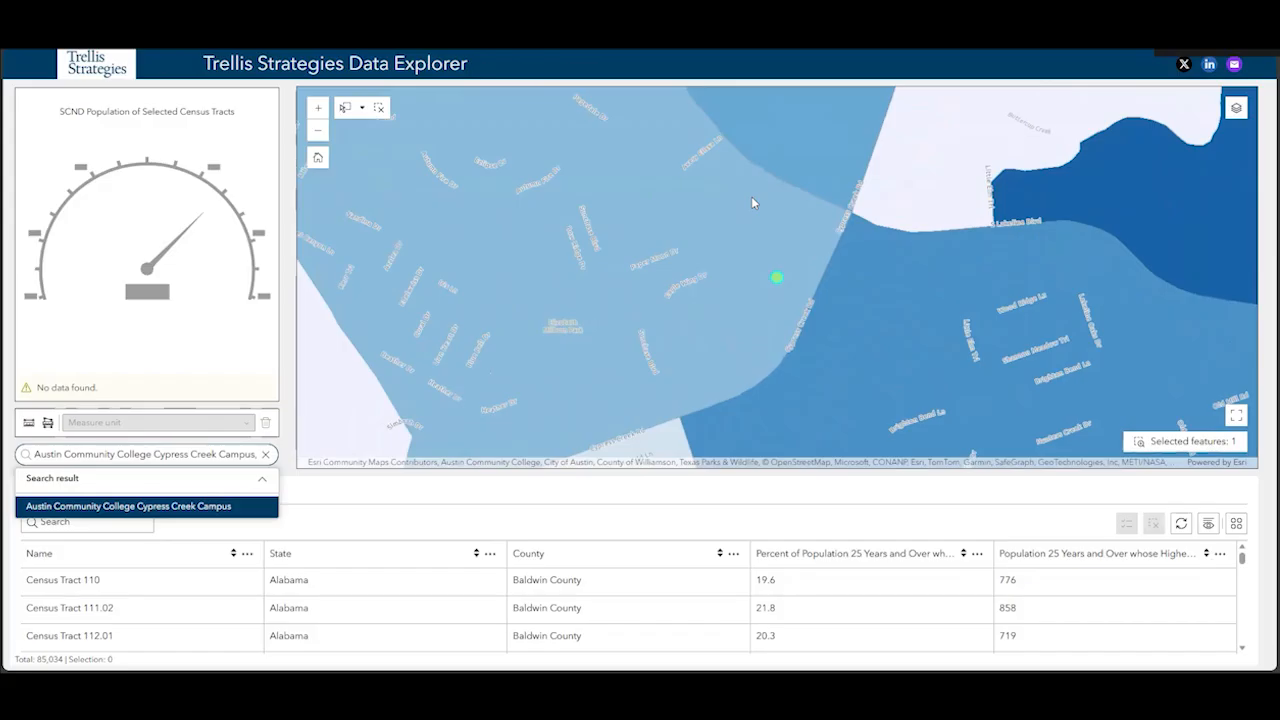
click(754, 203)
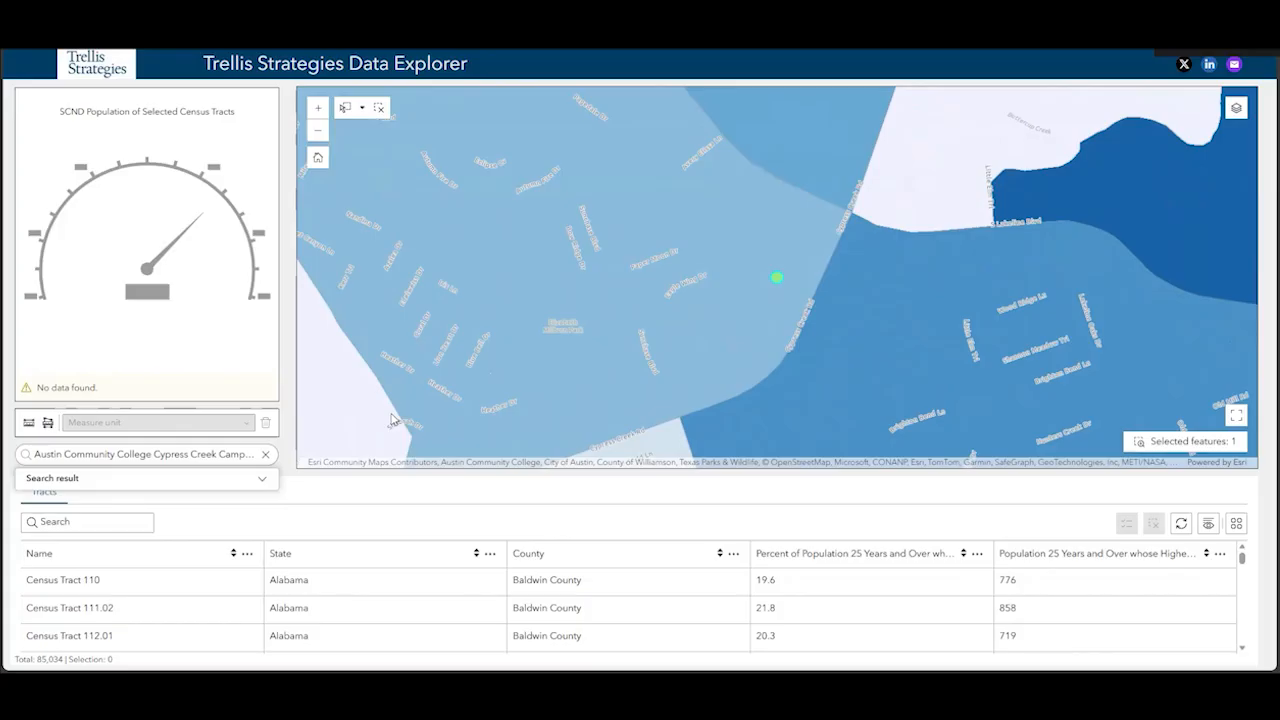
Draw a straight distance measurement of about 5 miles eastward from the campus marker, using miles as the unit
click(30, 426)
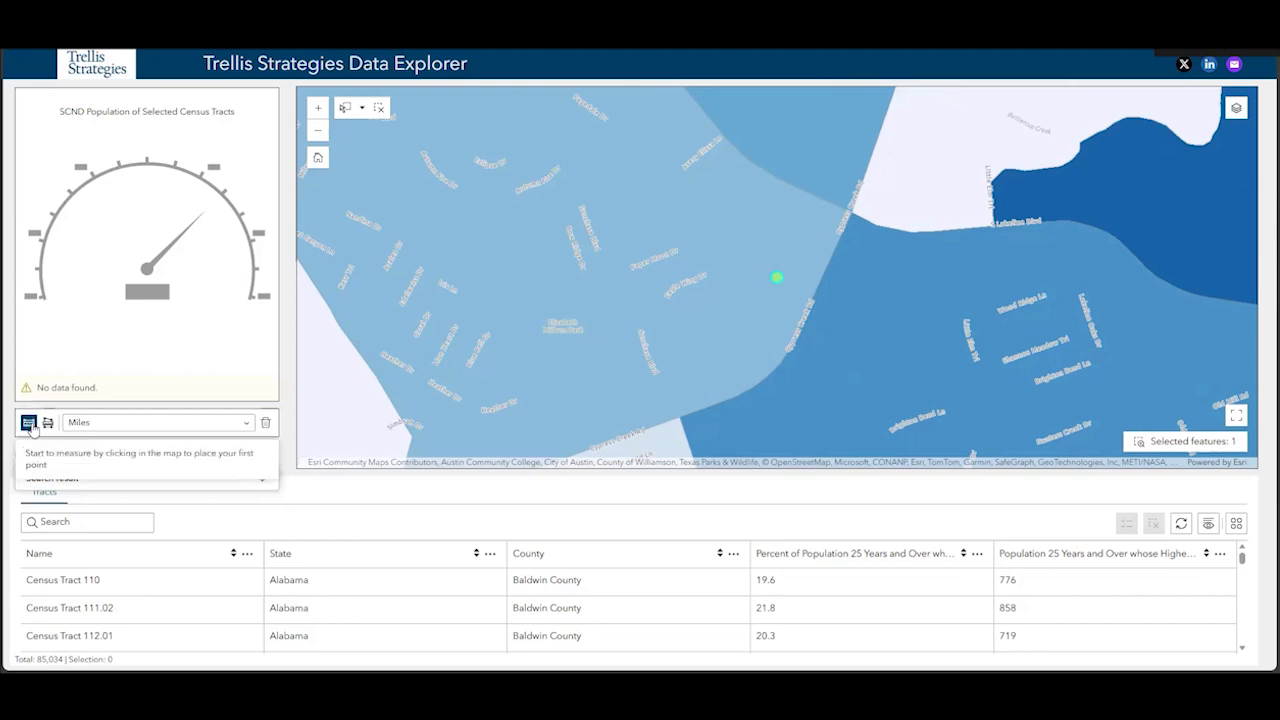
click(123, 425)
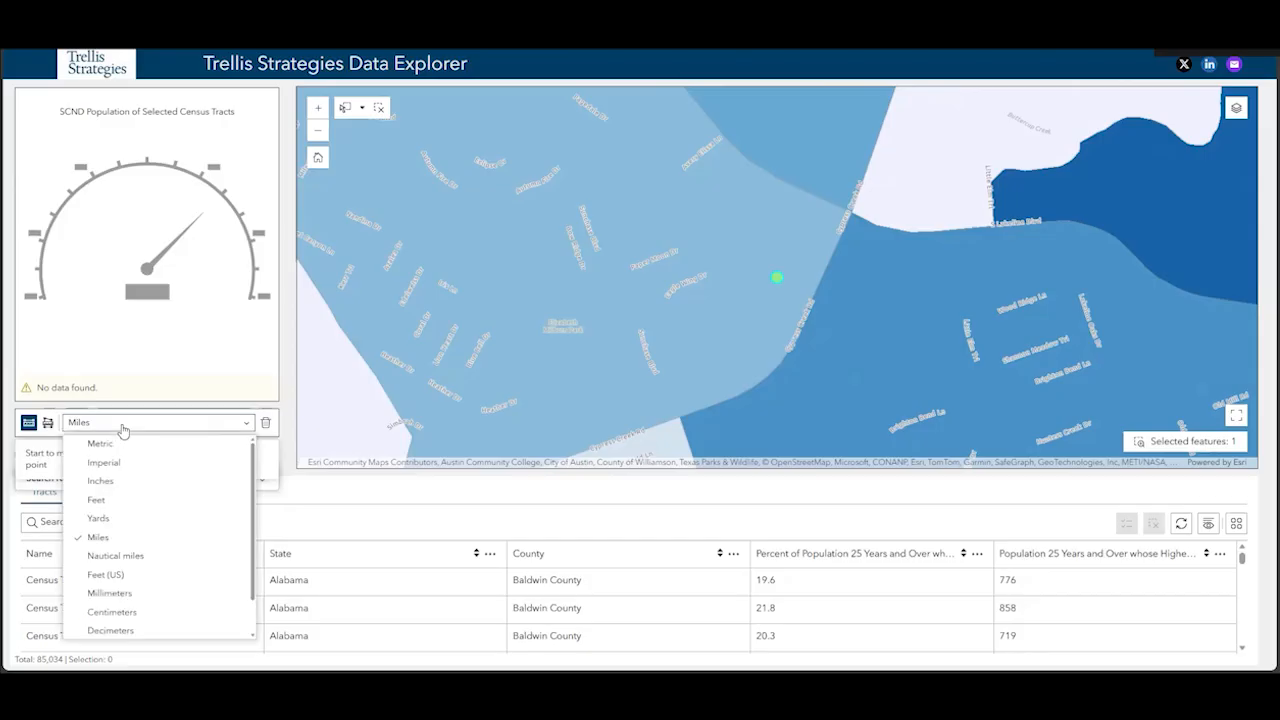
click(123, 426)
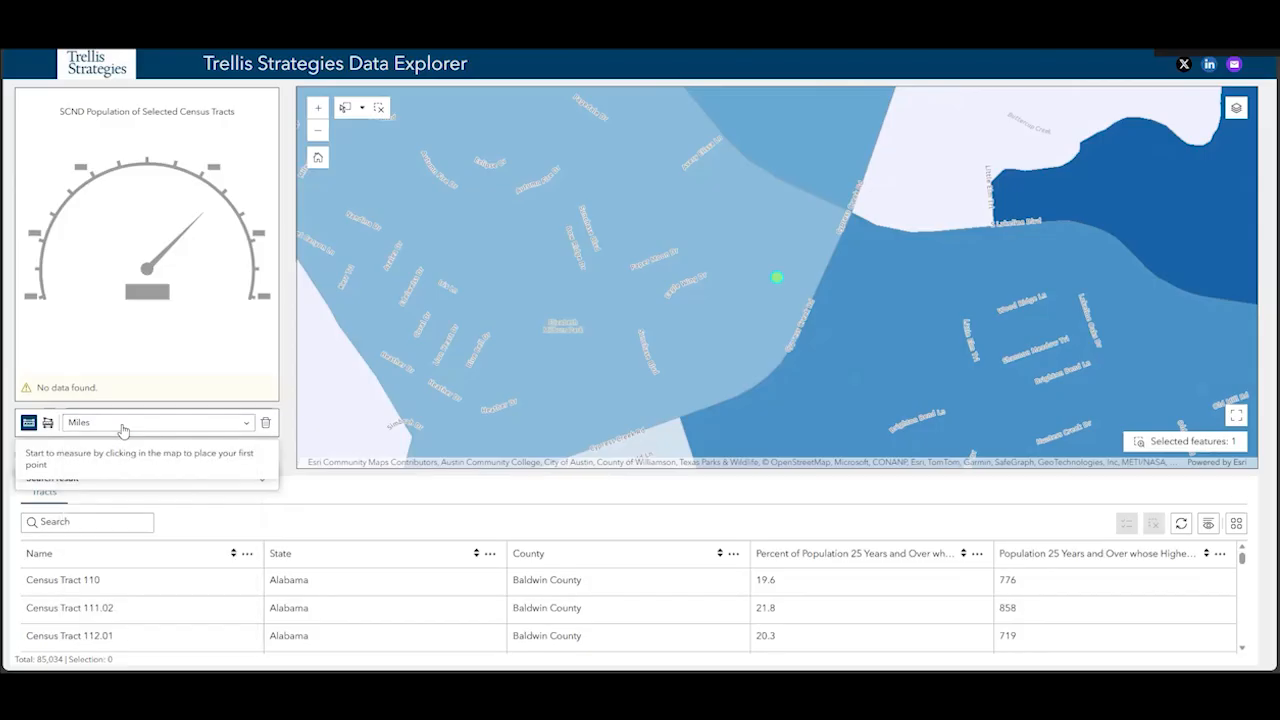
click(778, 277)
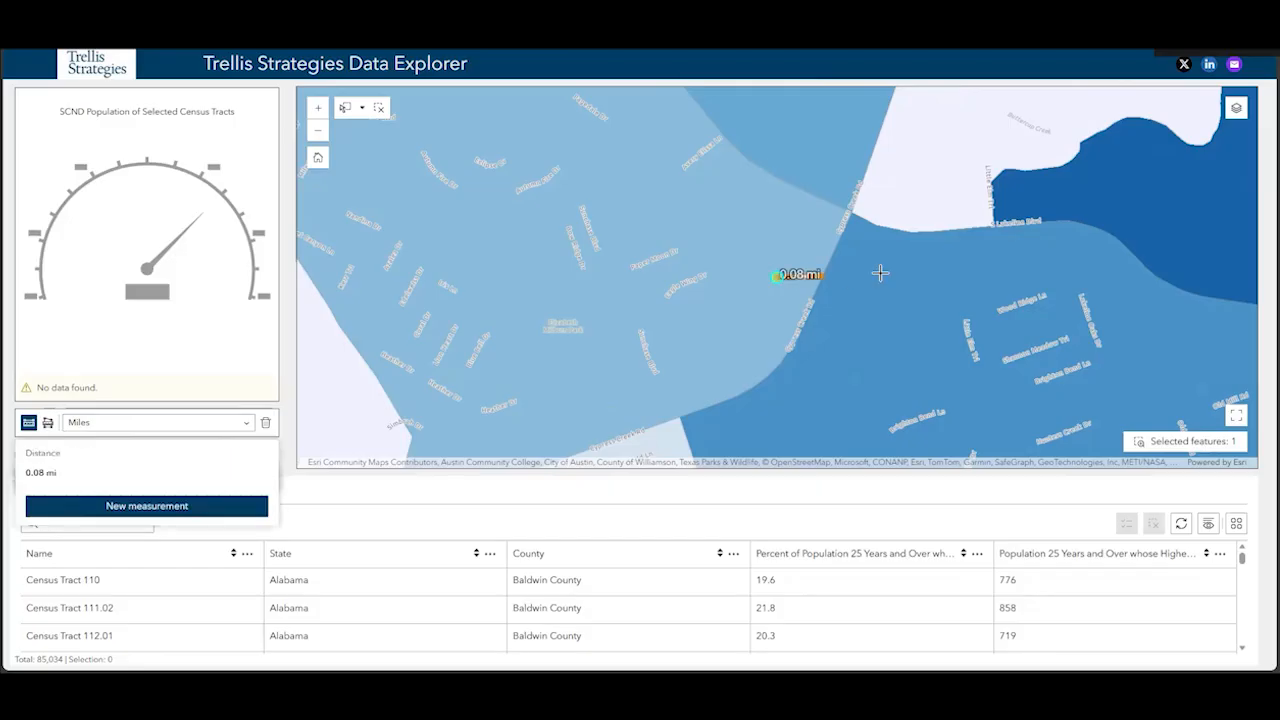
drag(960, 276, 735, 284)
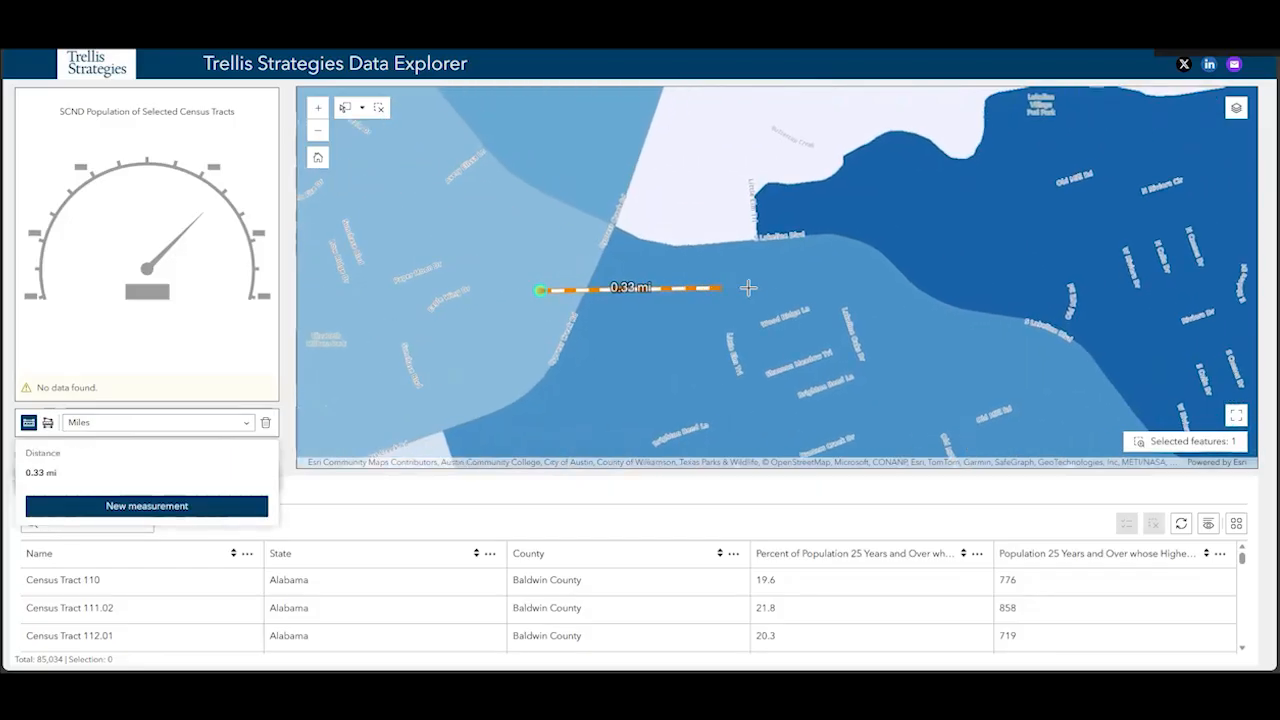
scroll(776, 300, down, 1)
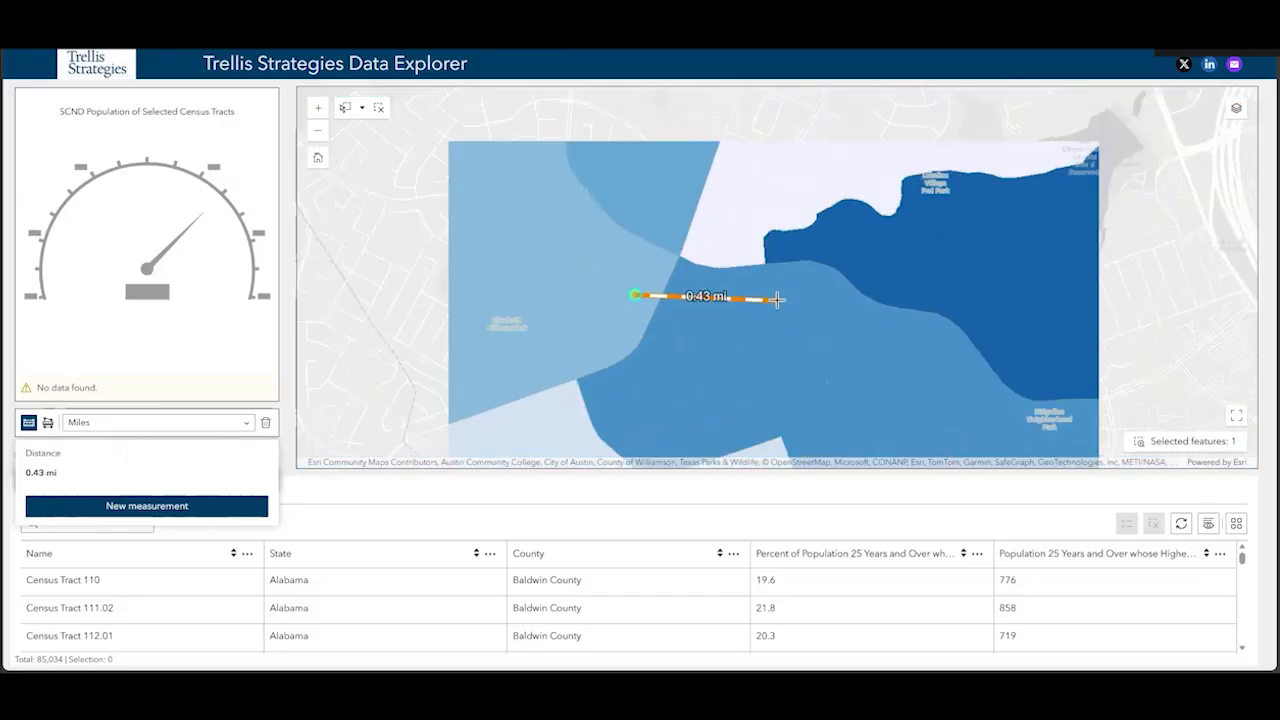
drag(857, 300, 743, 300)
scroll(743, 300, down, 1)
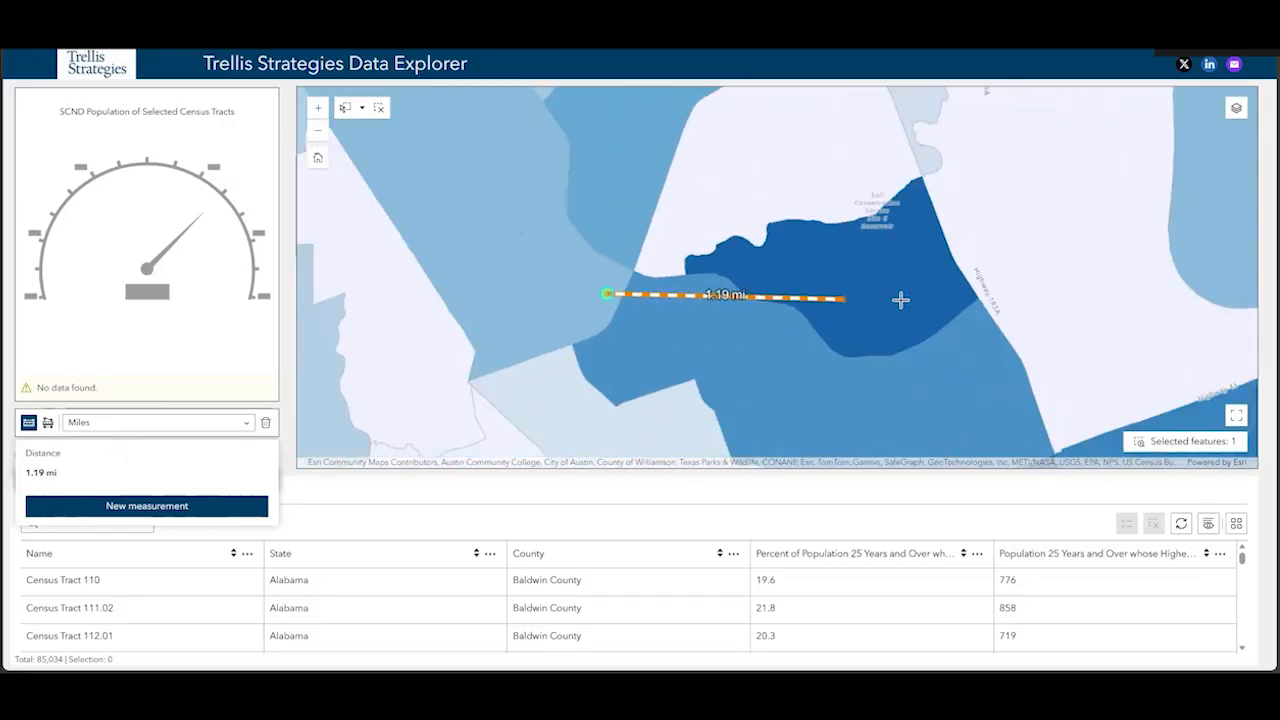
scroll(894, 300, down, 1)
drag(894, 300, 779, 297)
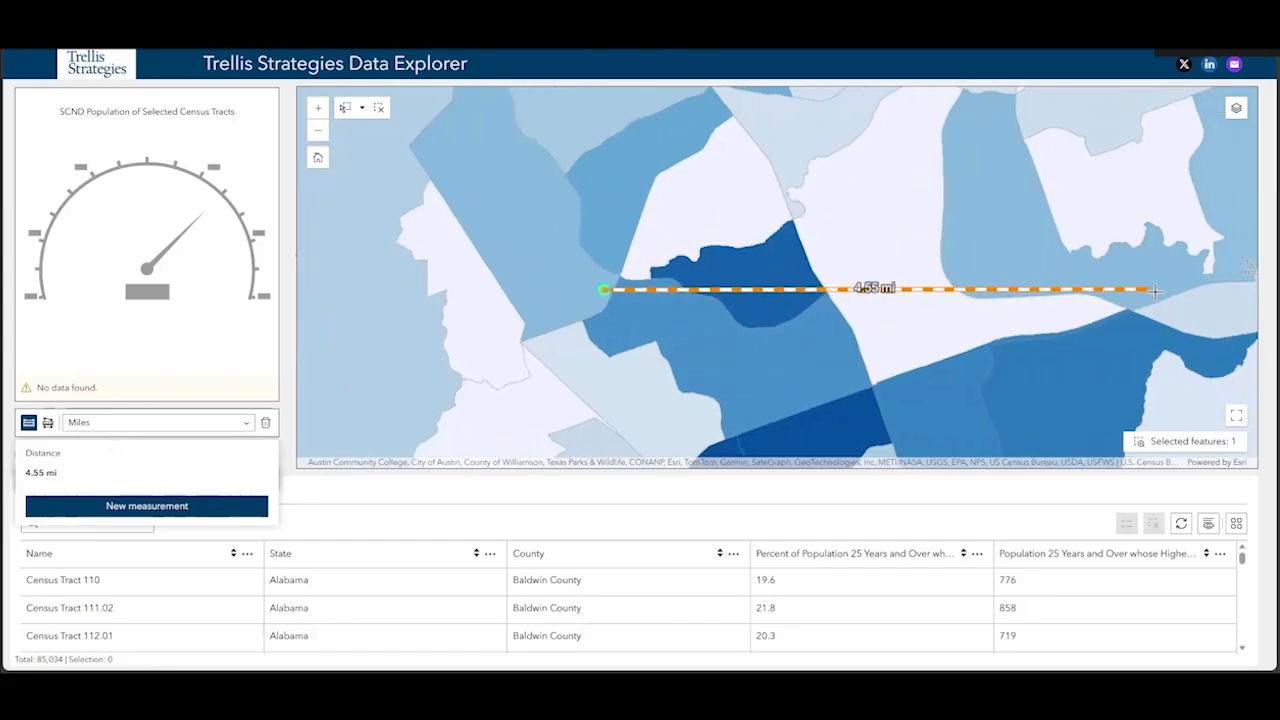
click(1186, 290)
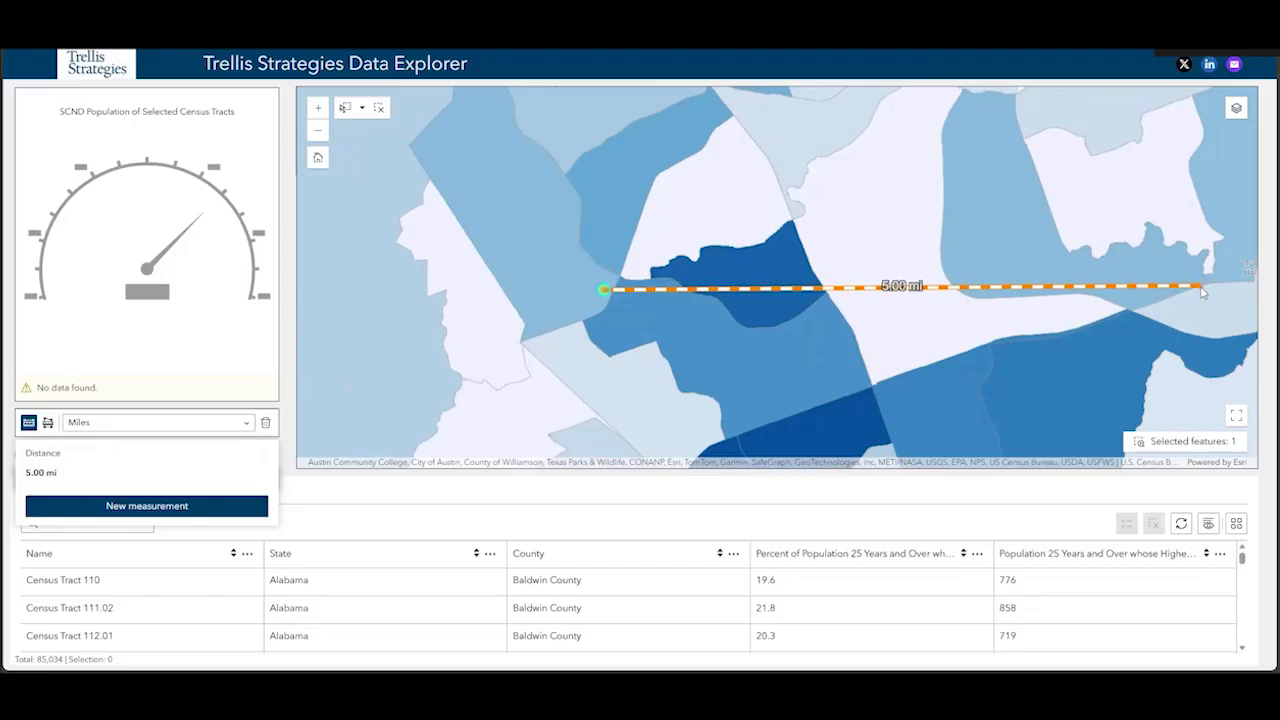
Select the census tracts within a circle centered on the campus marker, using the 5-mile measurement line as its radius
scroll(724, 234, down, 3)
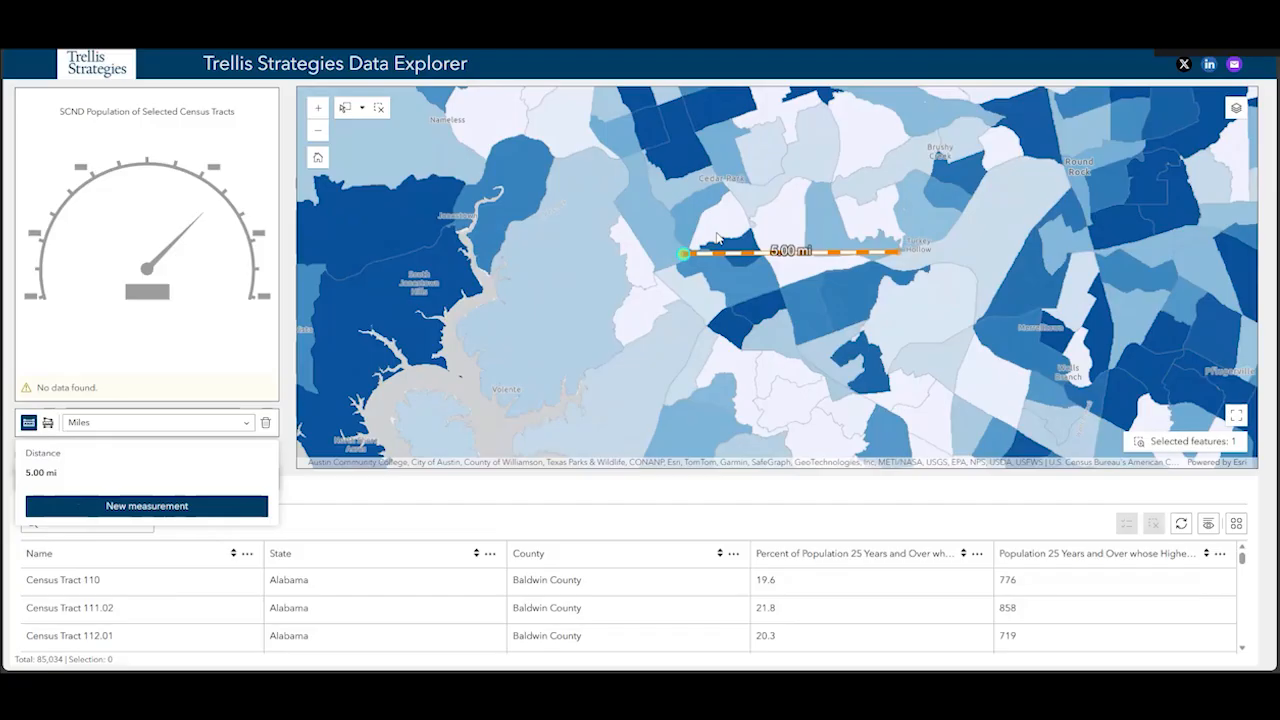
click(362, 109)
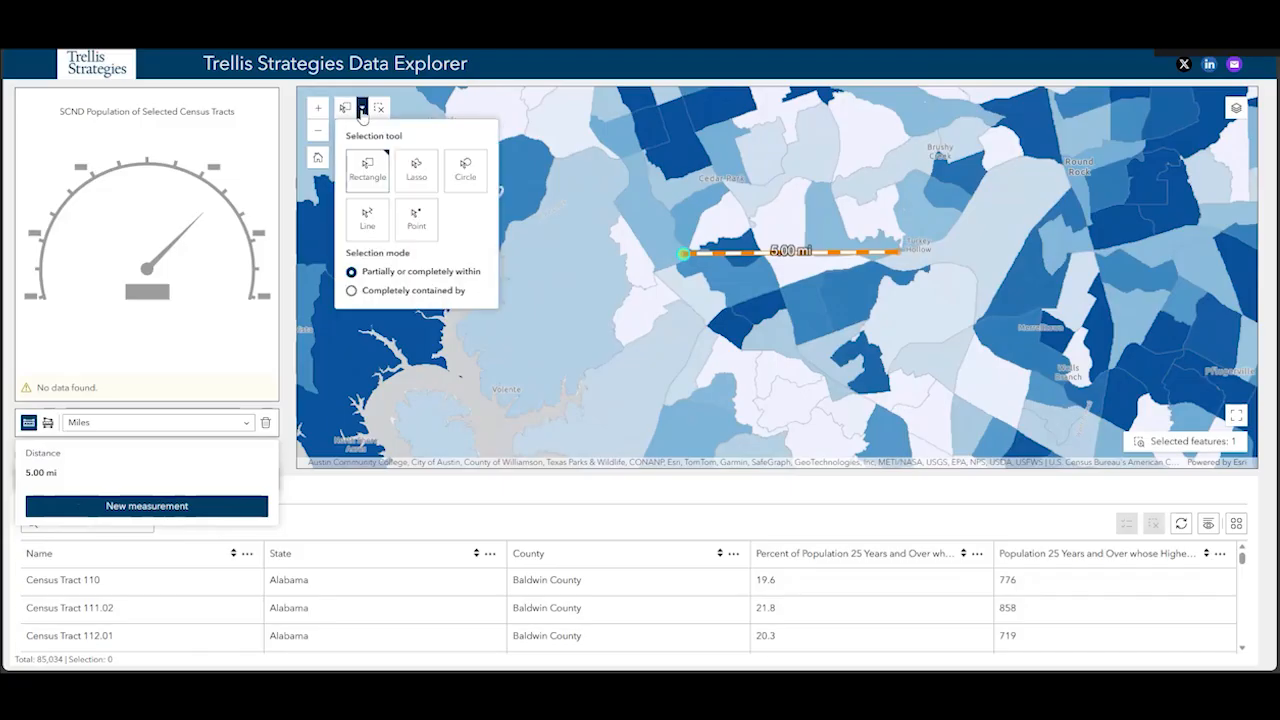
click(470, 170)
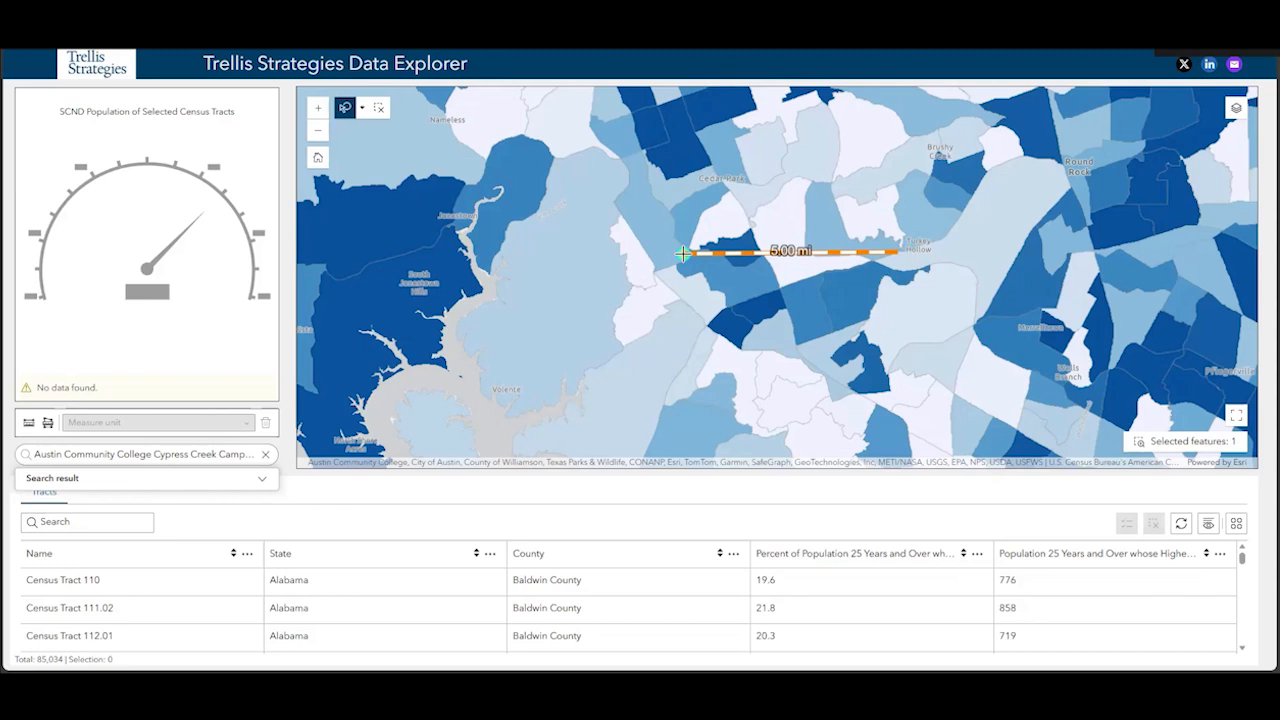
drag(683, 253, 898, 255)
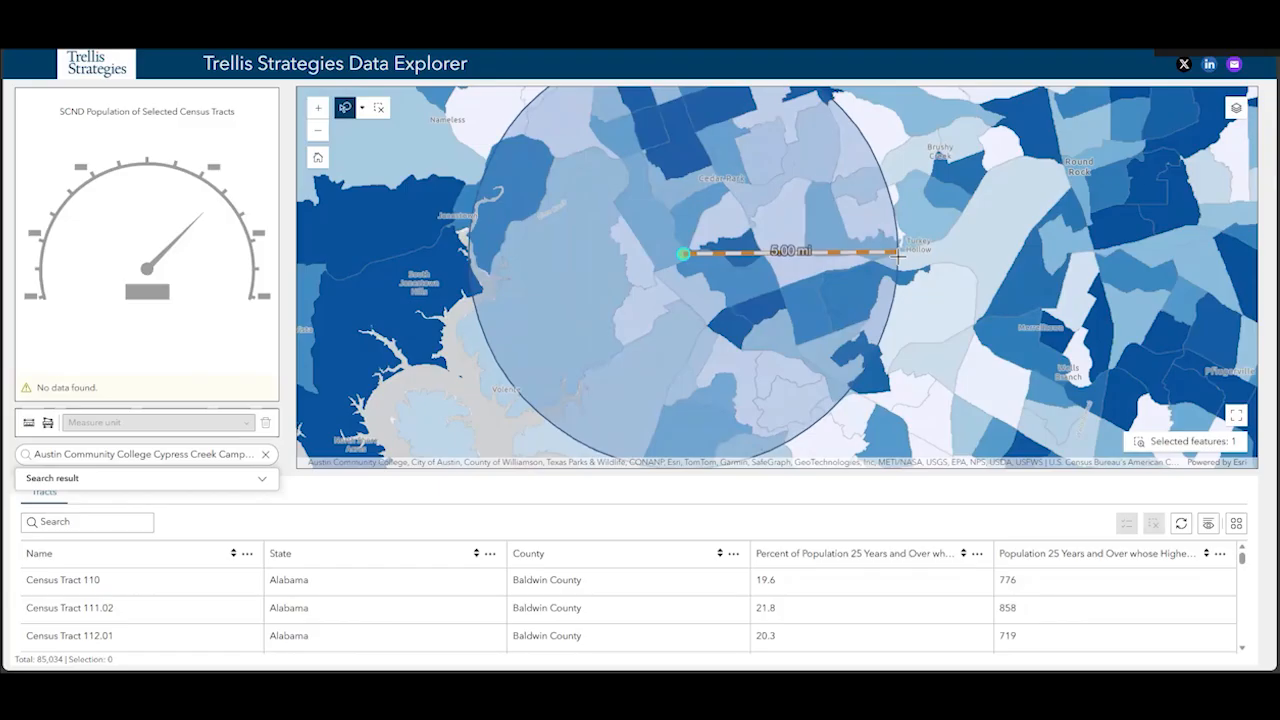
drag(898, 256, 898, 256)
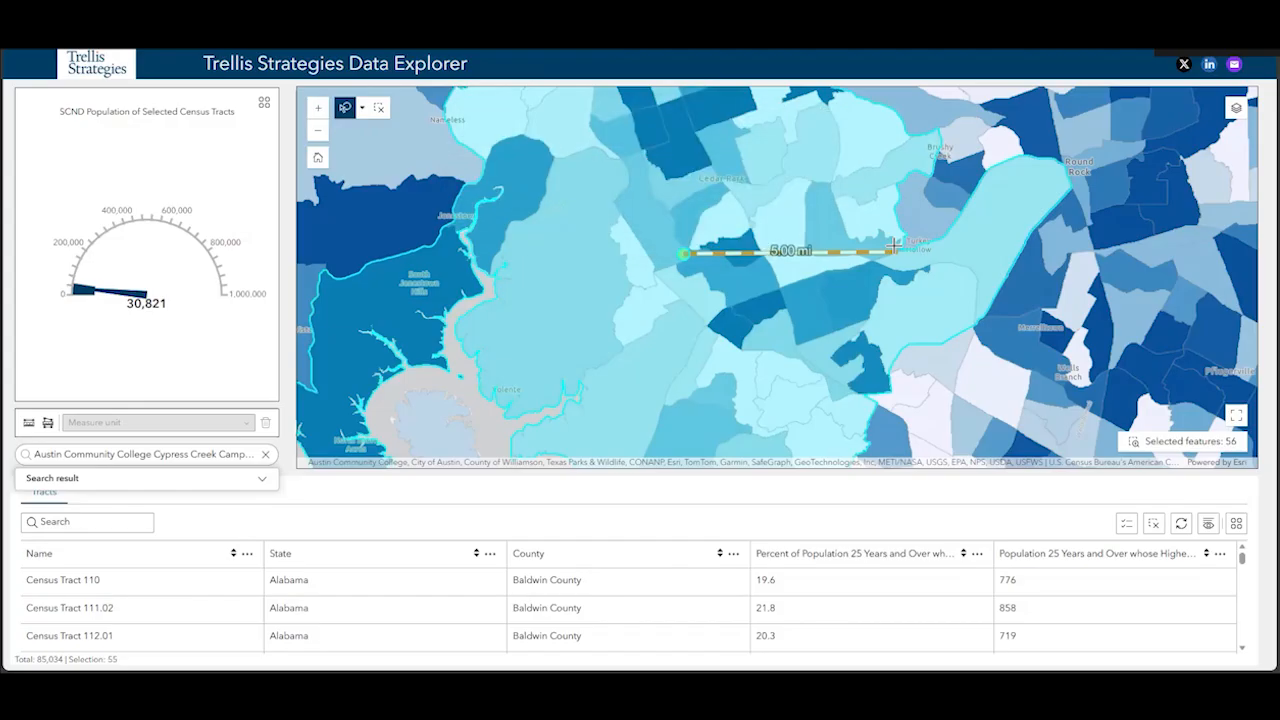
Show only the selected census tracts in the Tracts table and look through their records
click(364, 108)
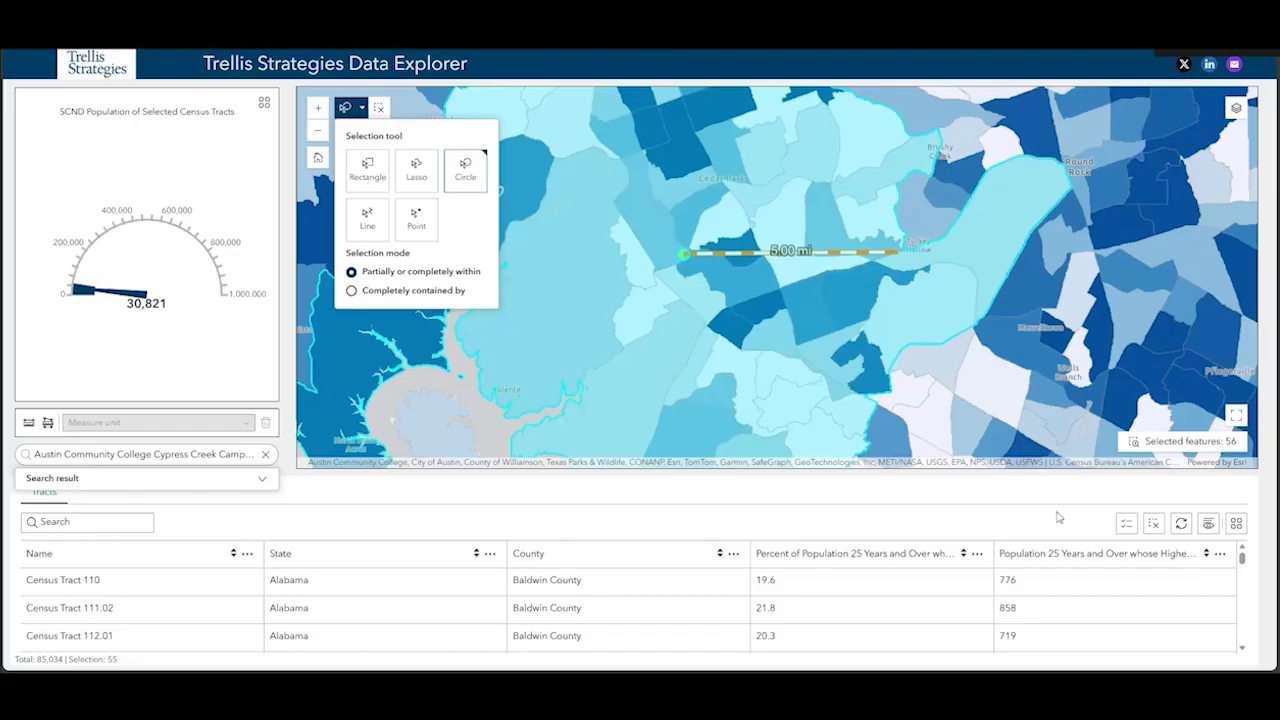
click(1124, 526)
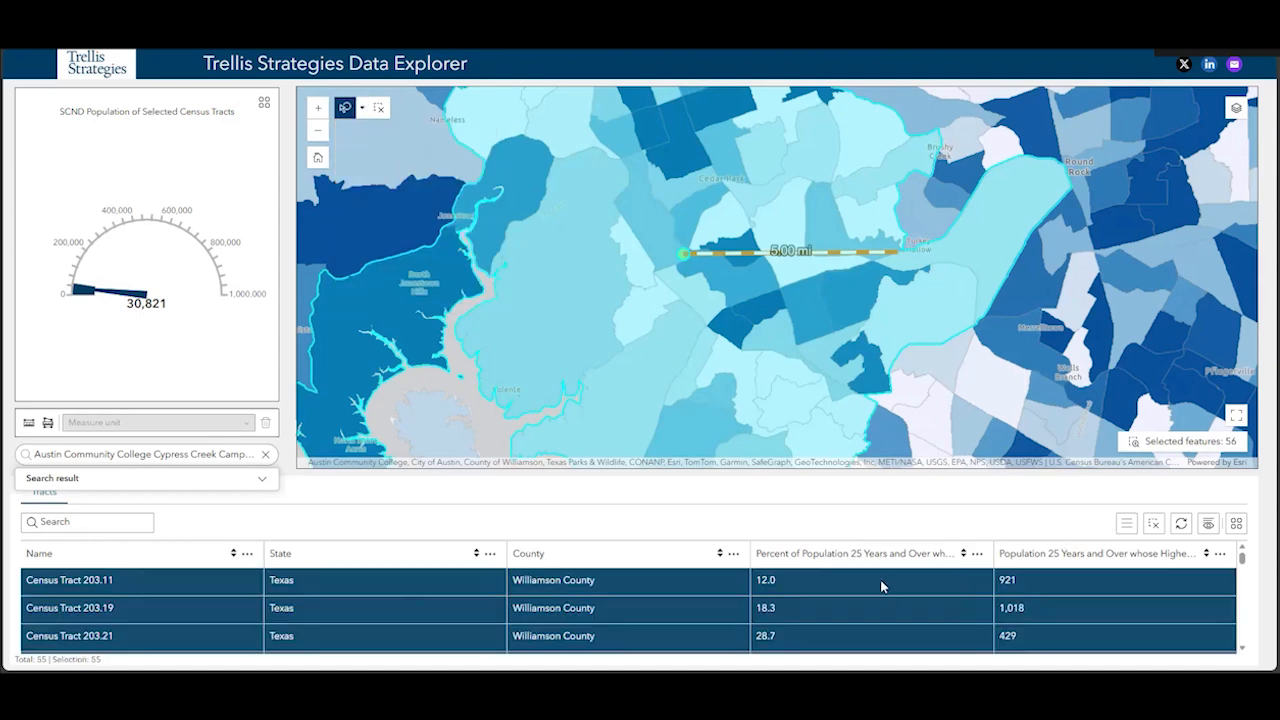
scroll(346, 603, down, 5)
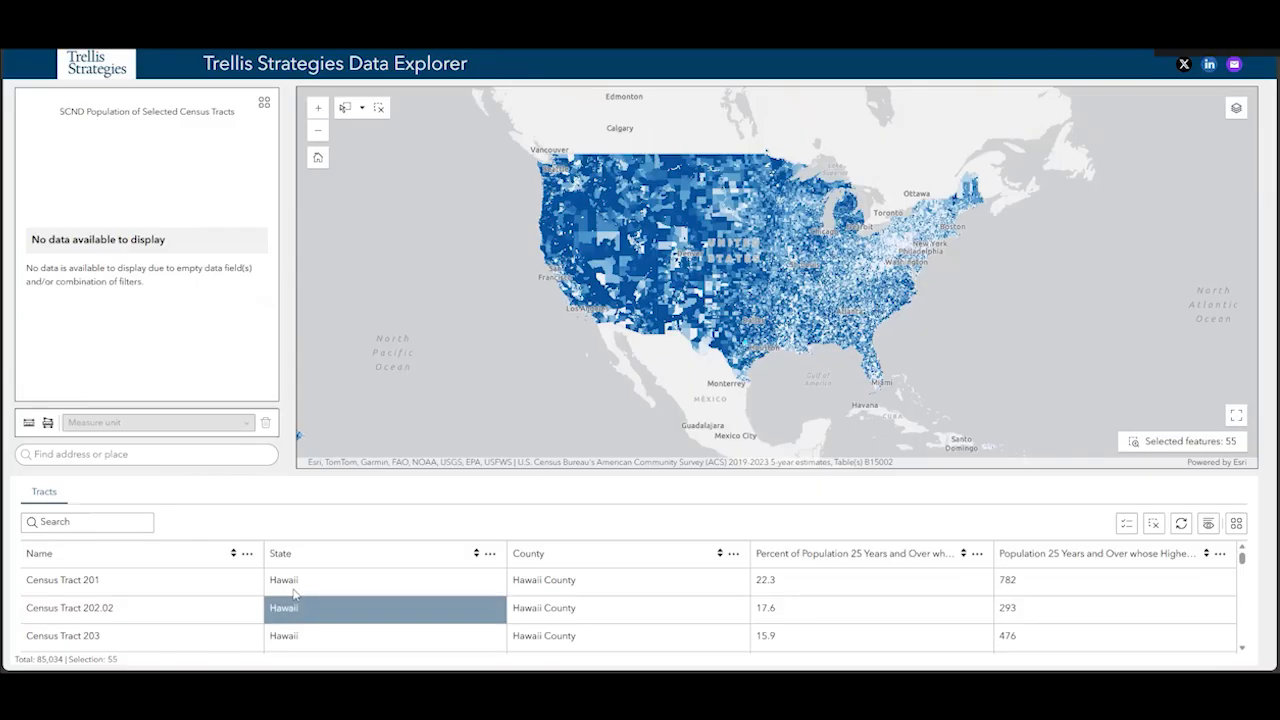
Search the Tracts table for Dallas County using the suggested county entry
click(79, 524)
text(Dalla)
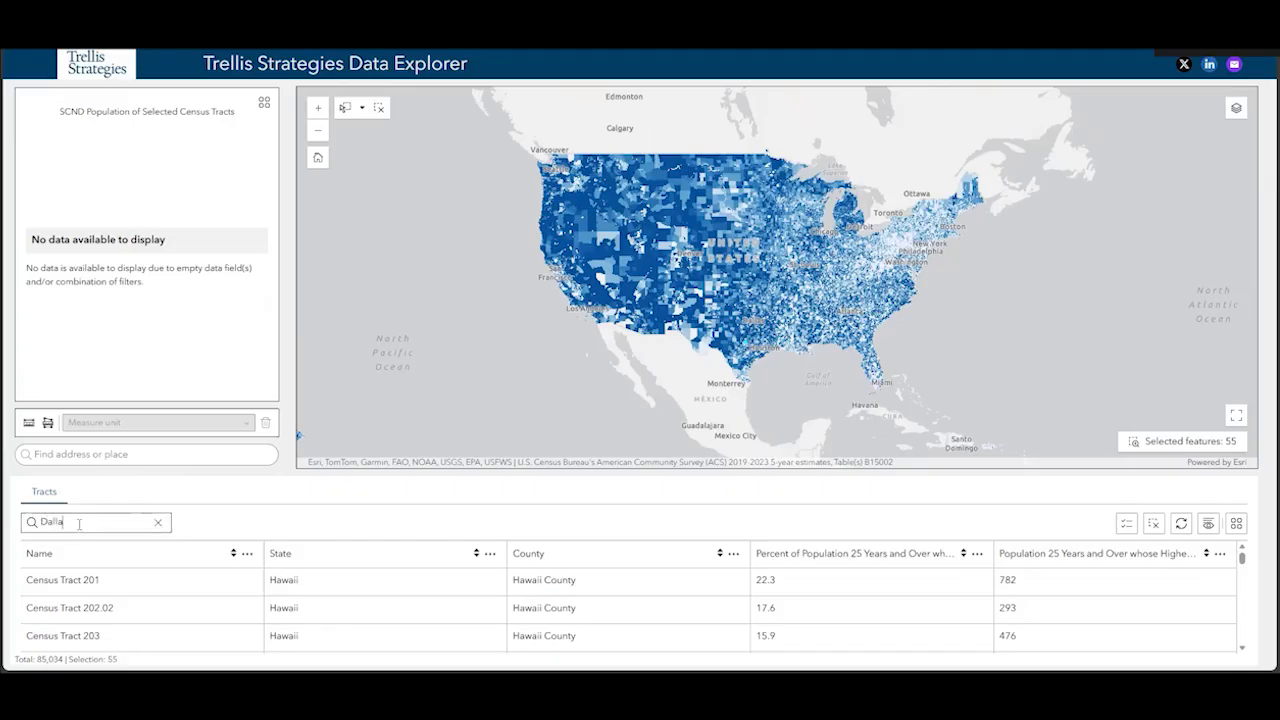
text(s County)
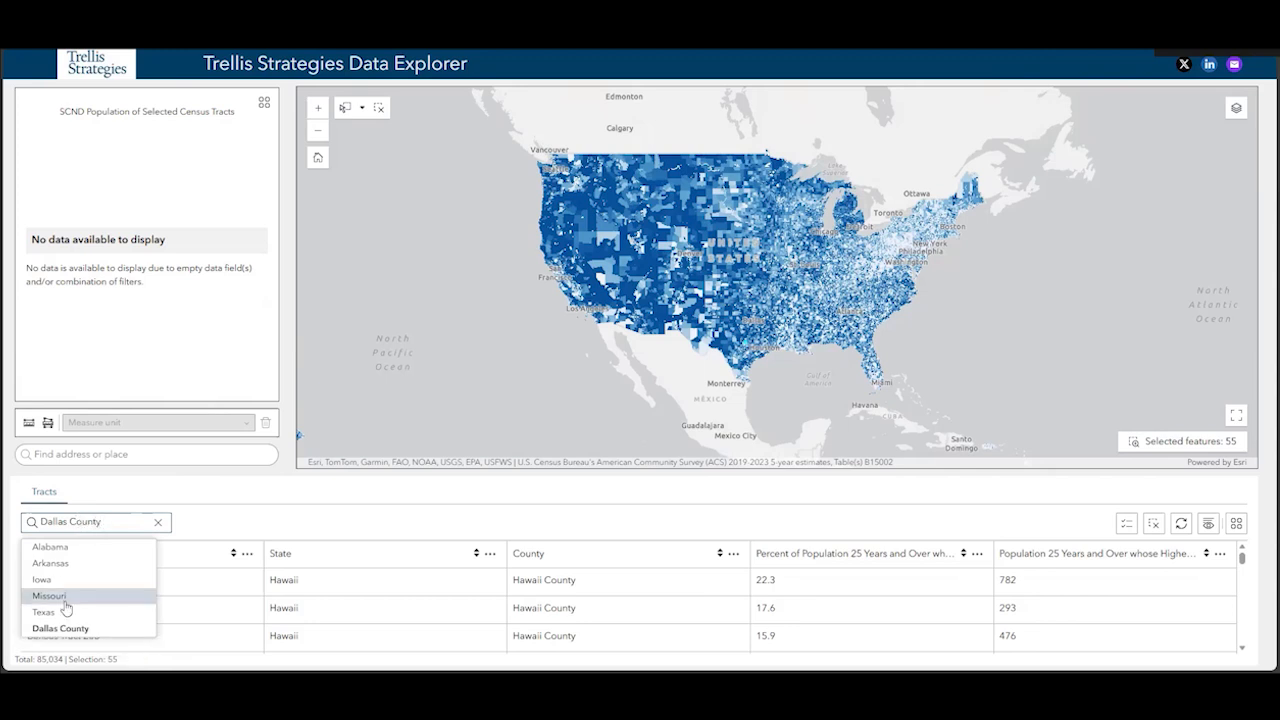
click(62, 626)
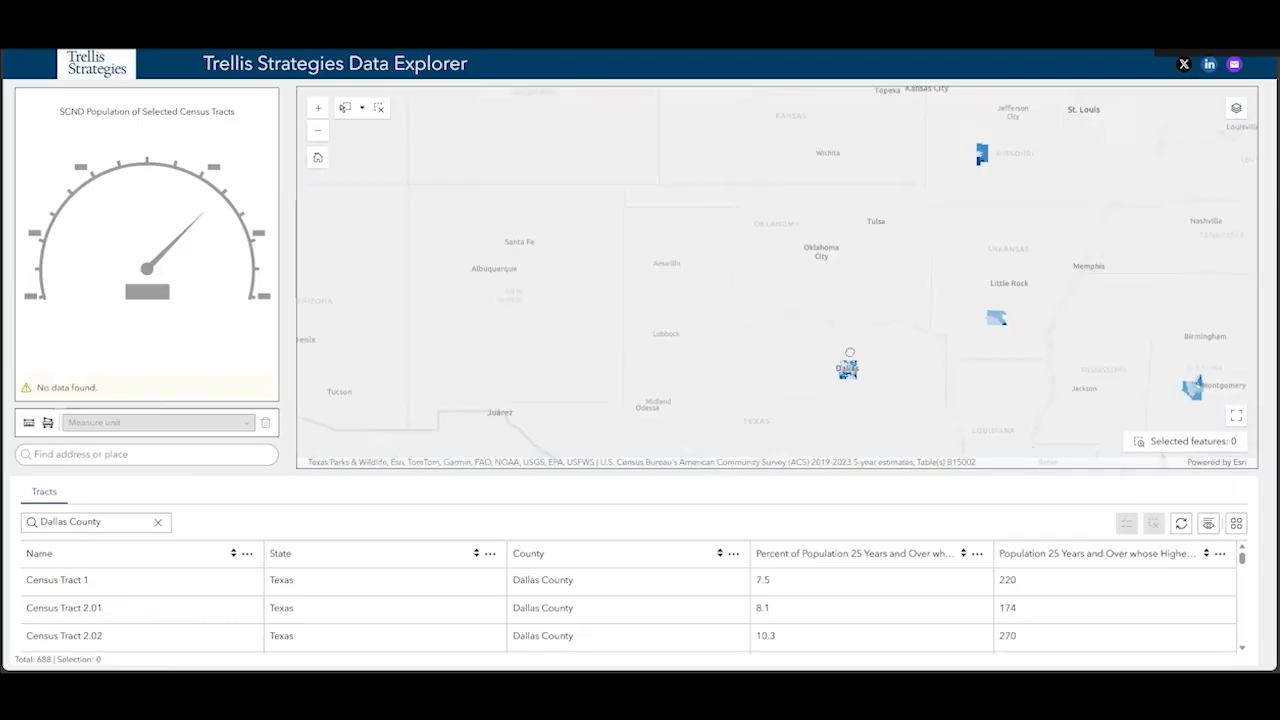
Select all census tracts of Dallas County, Texas, on the map with a rectangle around the whole county
drag(735, 242, 737, 264)
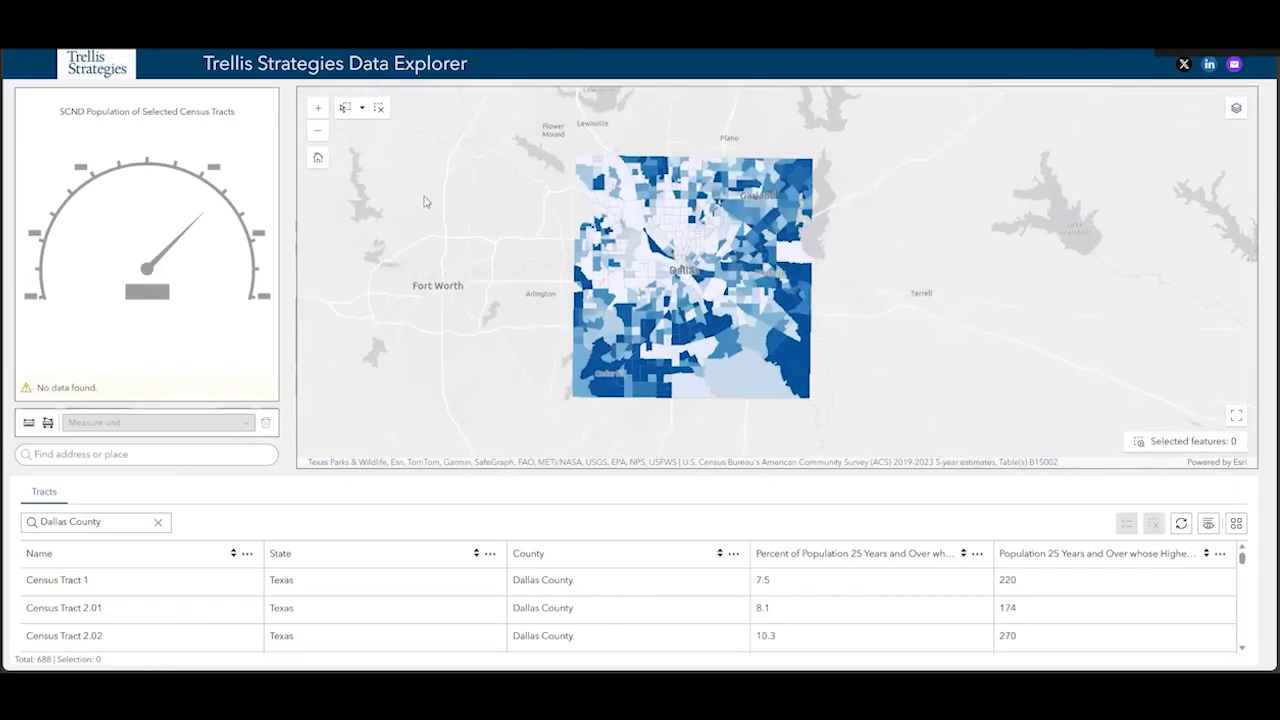
click(345, 107)
drag(534, 140, 855, 440)
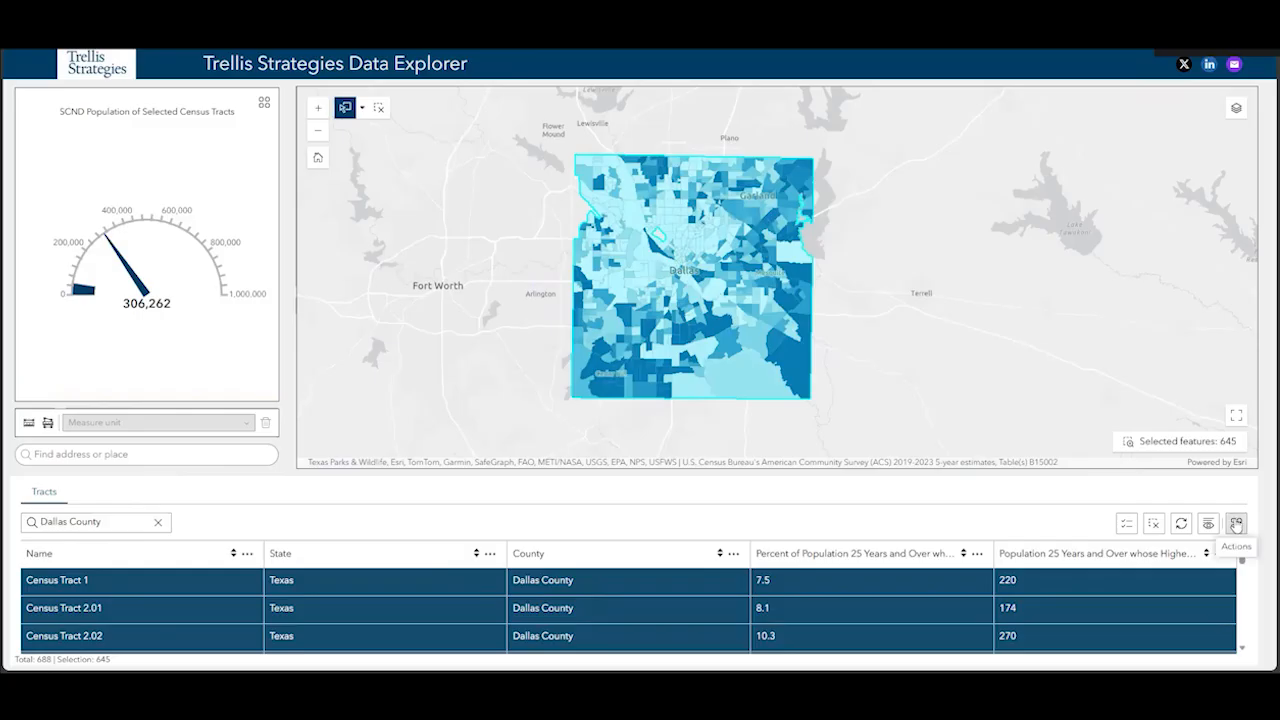
Build a tract filter with the condition County is Dallas County, then close it without enabling it
click(1236, 524)
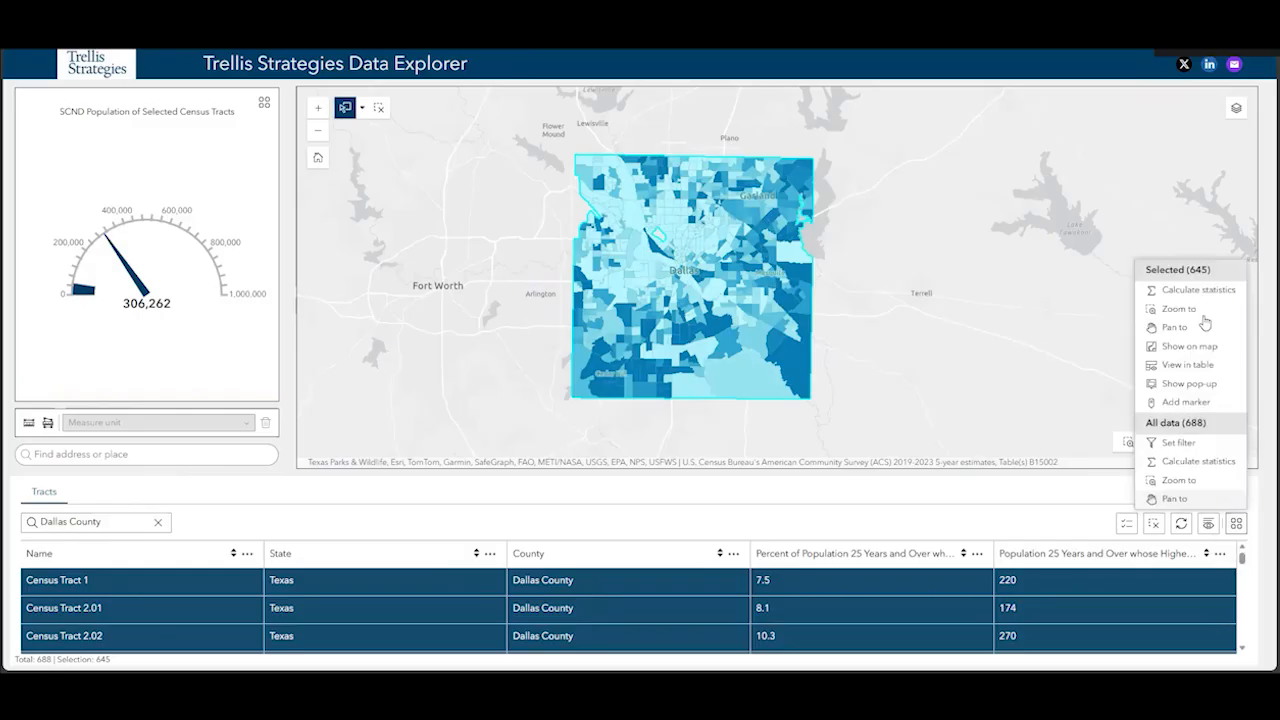
click(1178, 443)
click(1228, 283)
click(1134, 344)
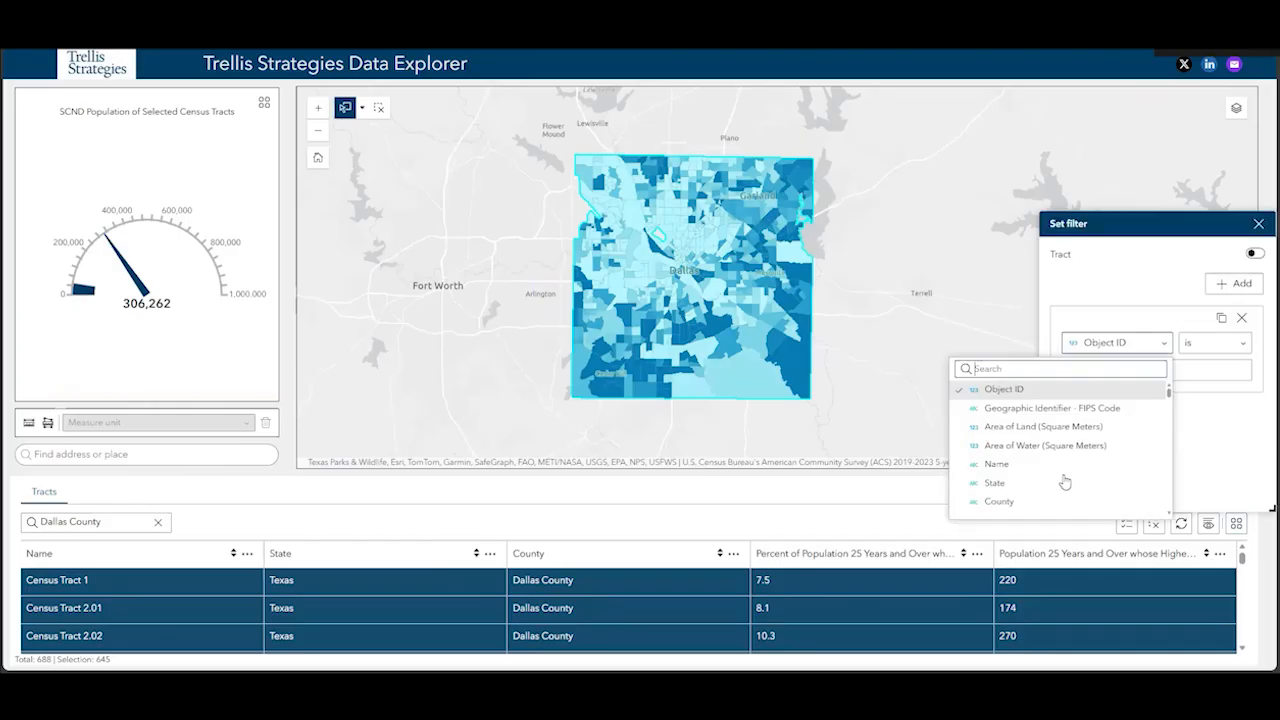
click(1000, 502)
click(1133, 371)
text(Da)
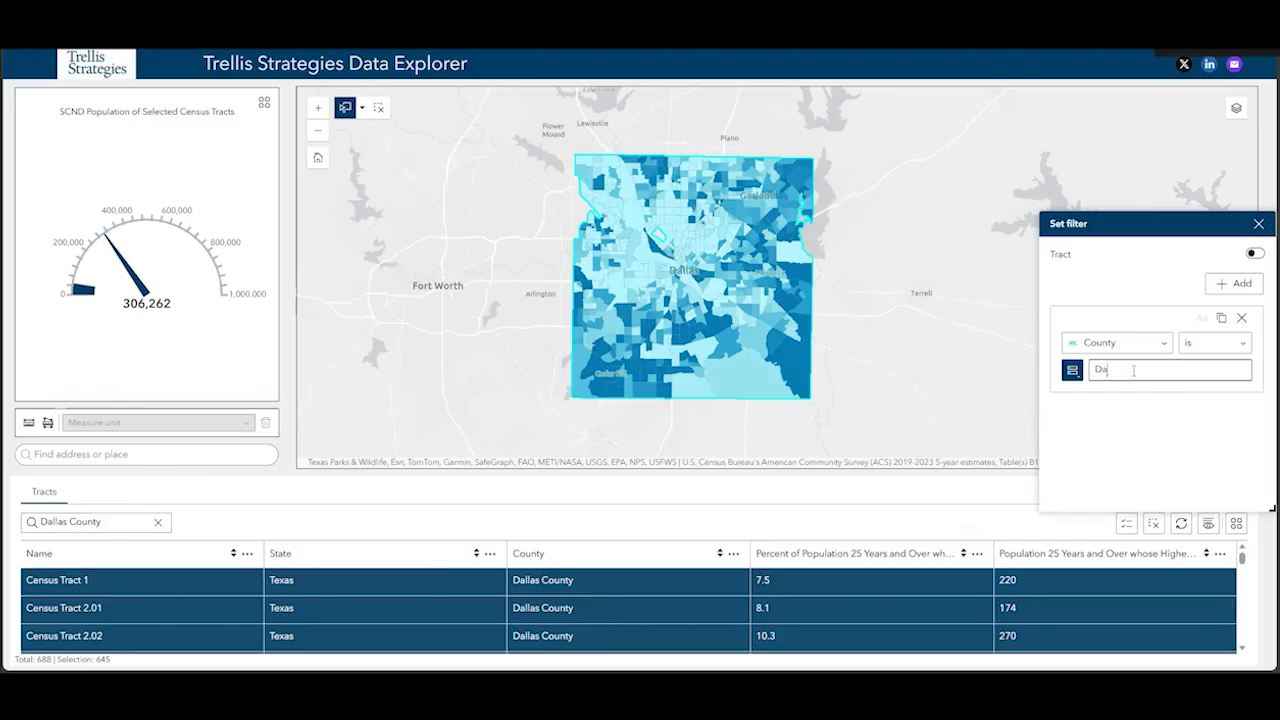
text(llas County)
click(1267, 226)
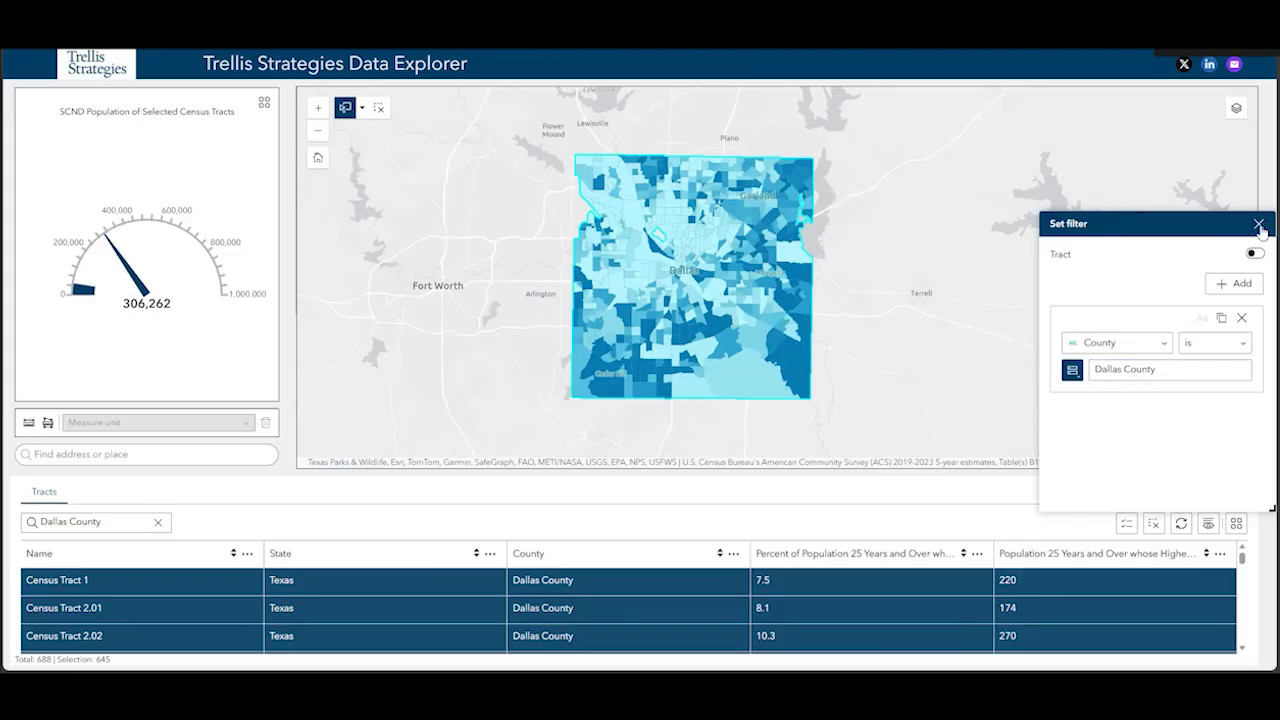
click(1259, 225)
Review the map's available layers and the legend for Some College Totals
click(1236, 524)
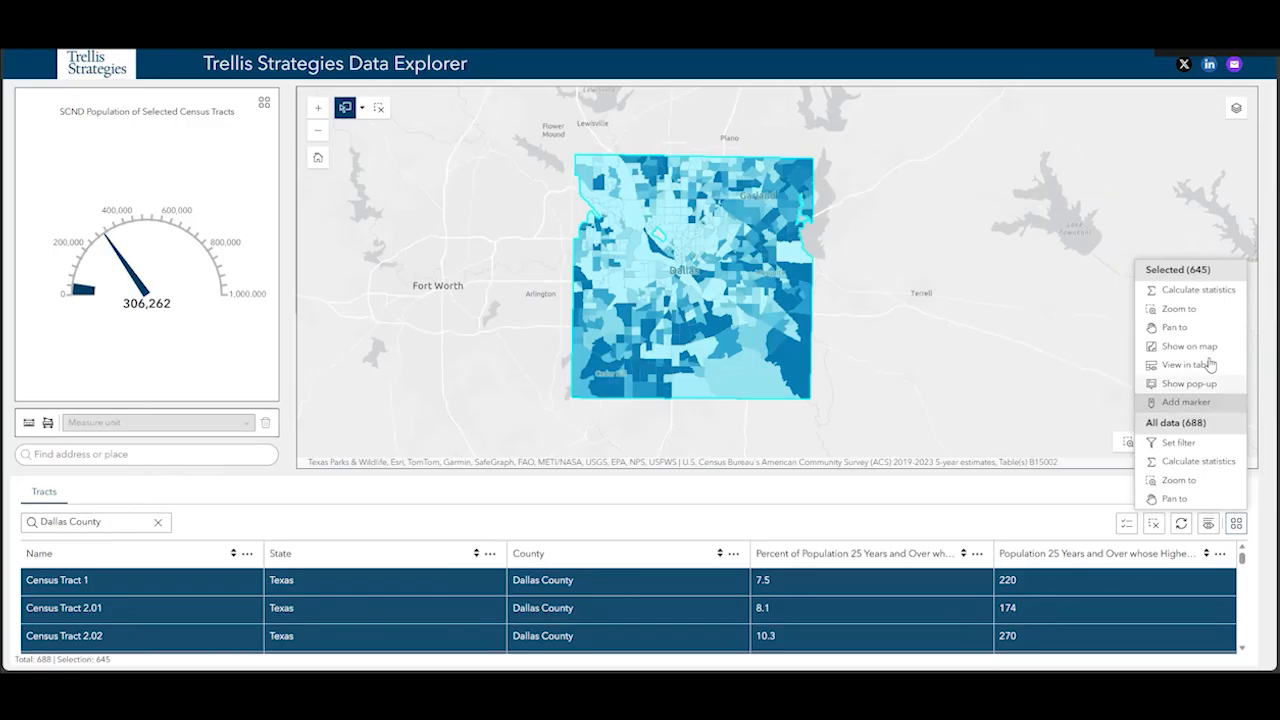
click(1237, 112)
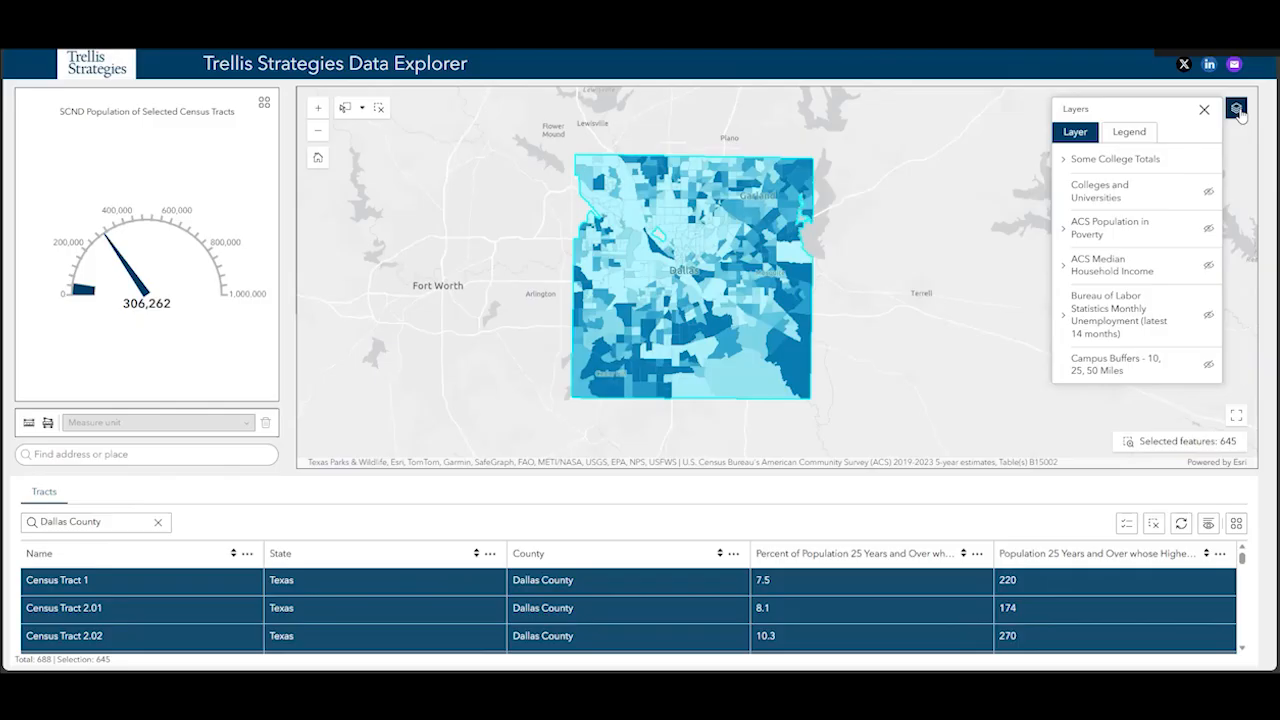
click(1134, 133)
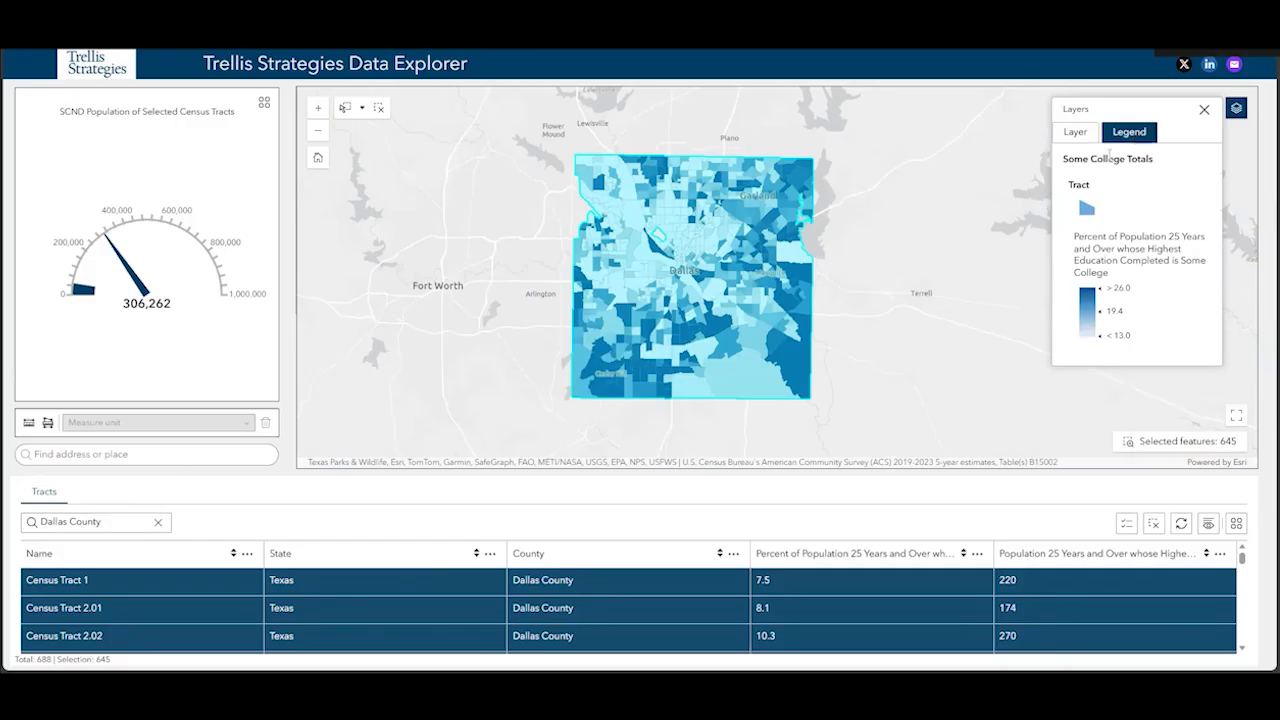
click(1205, 111)
Clear the county-wide selection and open the details of a single census tract just southeast of the Dallas label
click(892, 328)
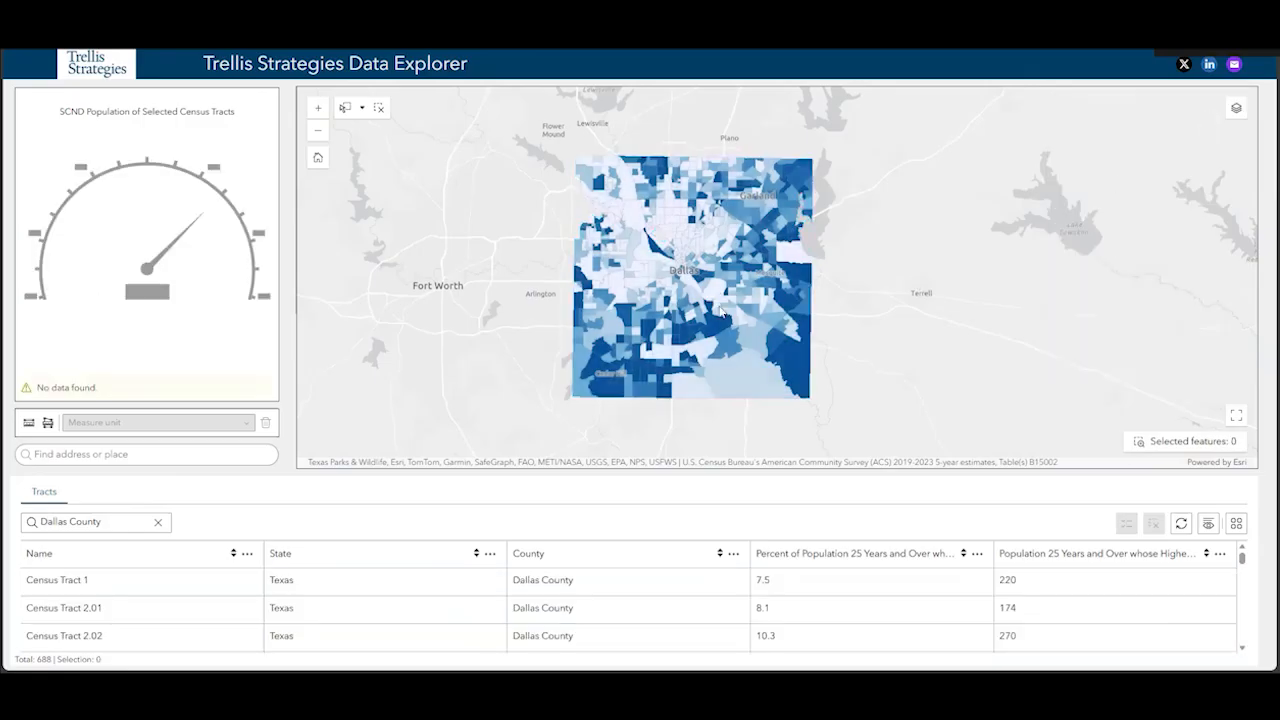
click(716, 292)
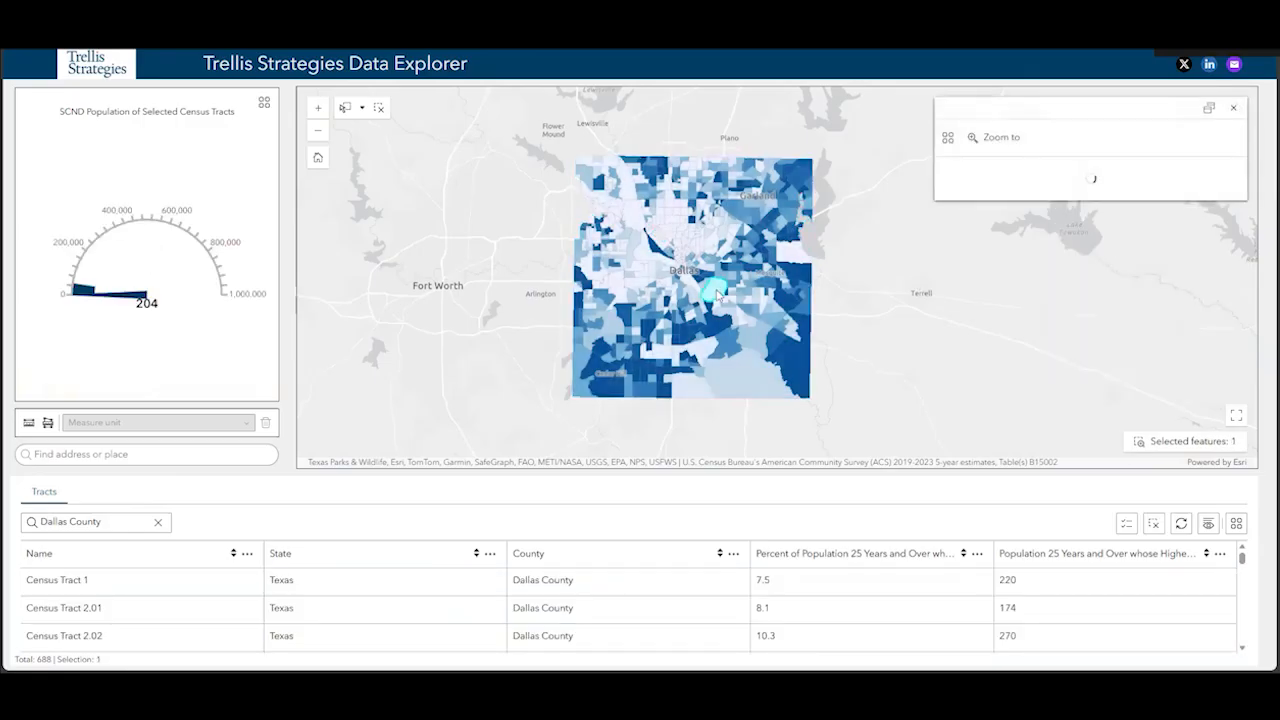